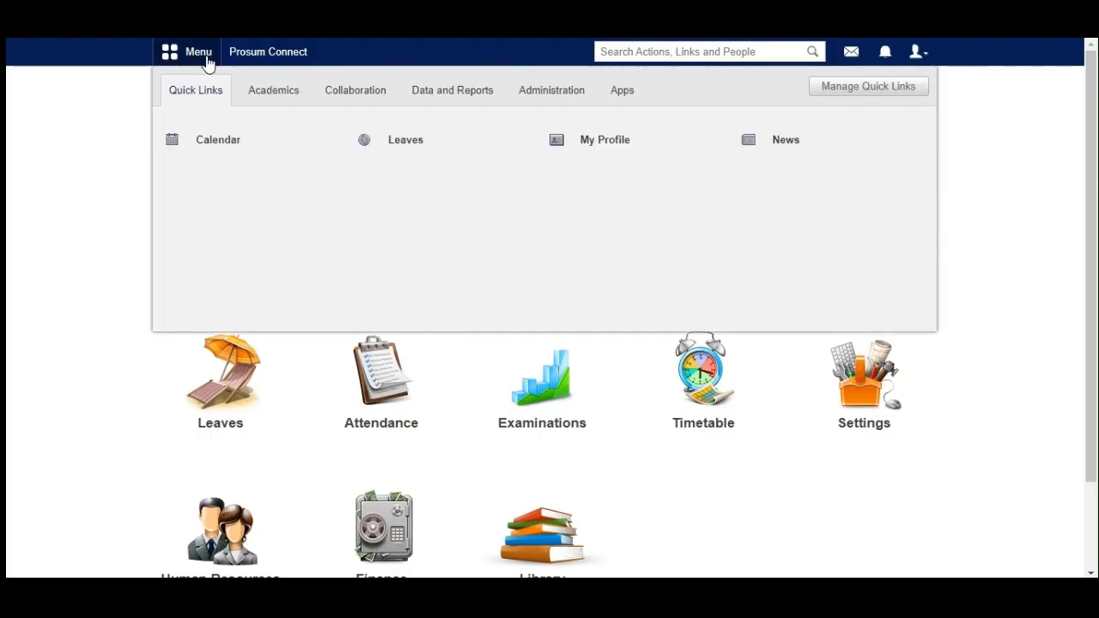
# Step: Open the Examination module from the Academics section
pyautogui.click(264, 96)
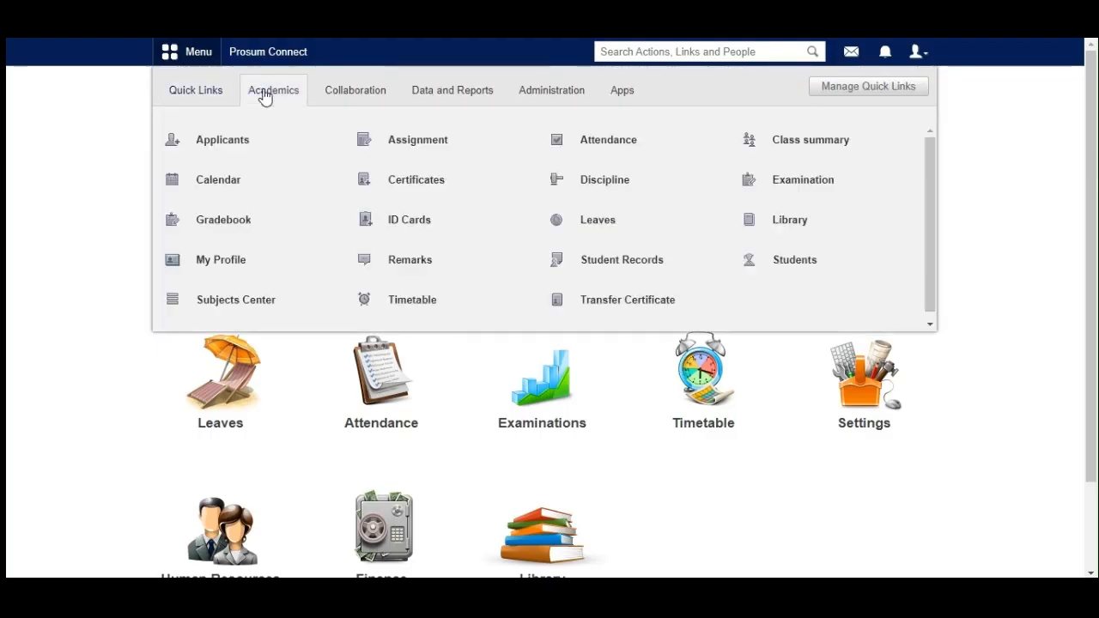
pyautogui.moveTo(816, 194)
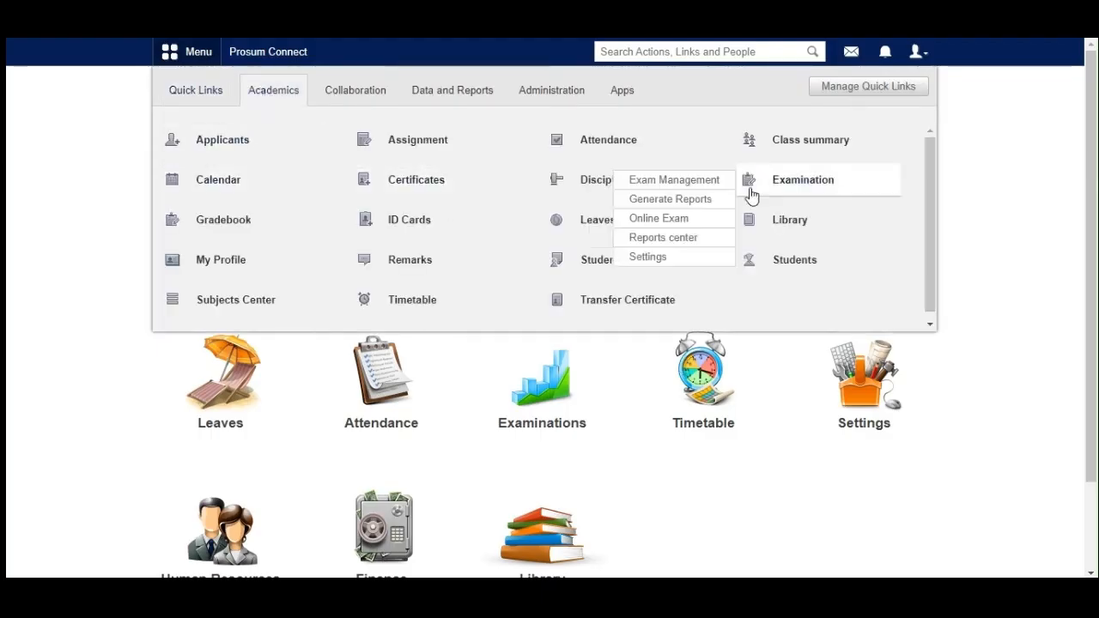
pyautogui.click(807, 189)
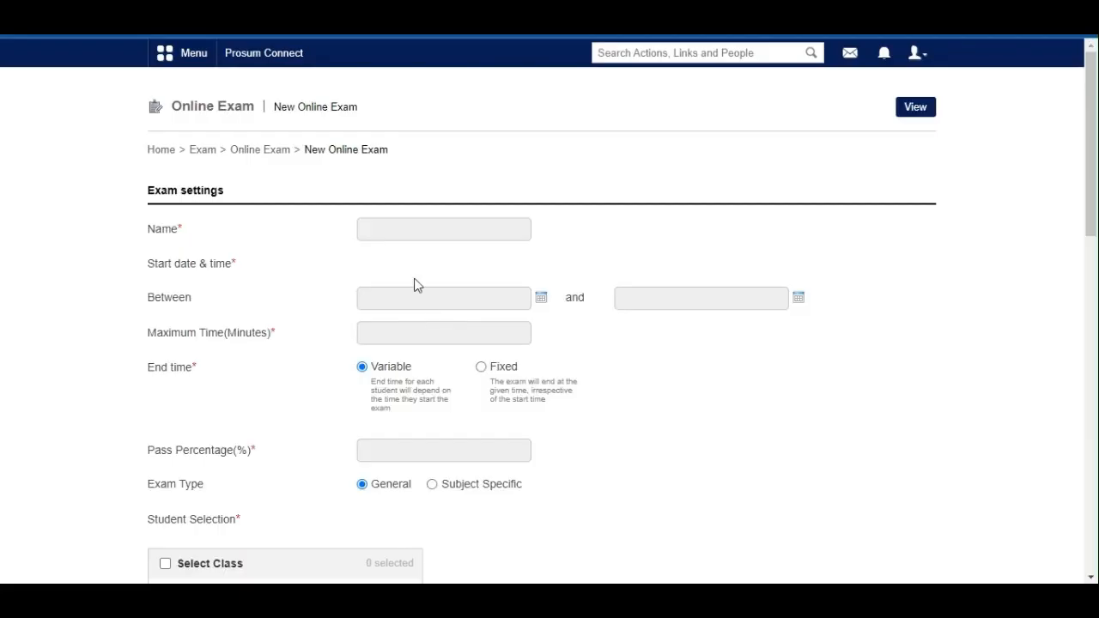
# Step: Name the new online exam "mathematics paper 1"
pyautogui.click(416, 230)
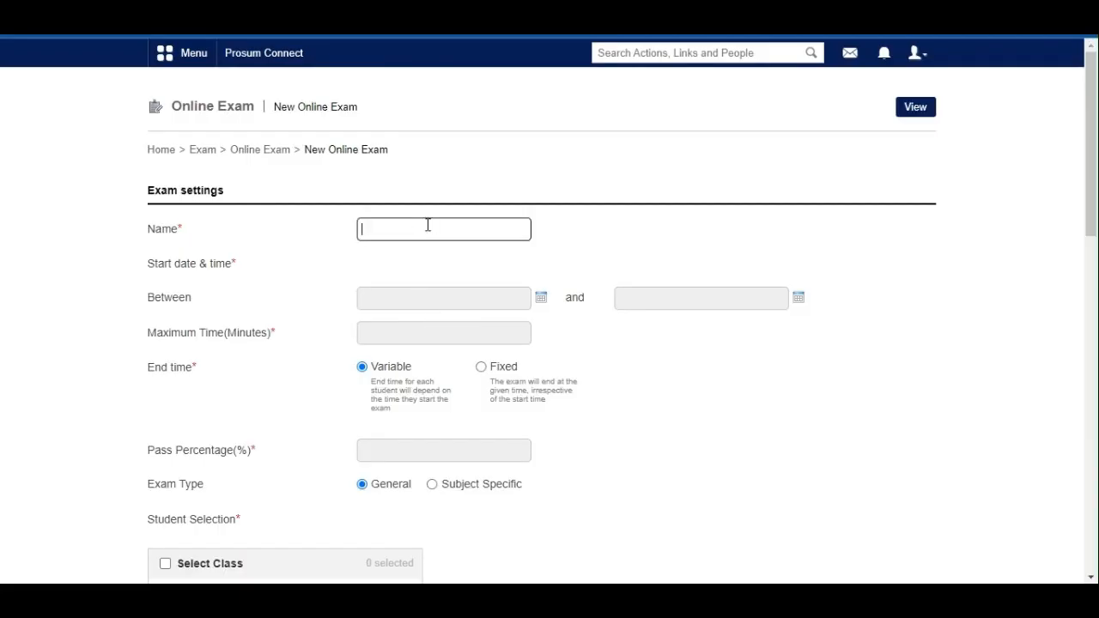
pyautogui.write('mathematics paper 1')
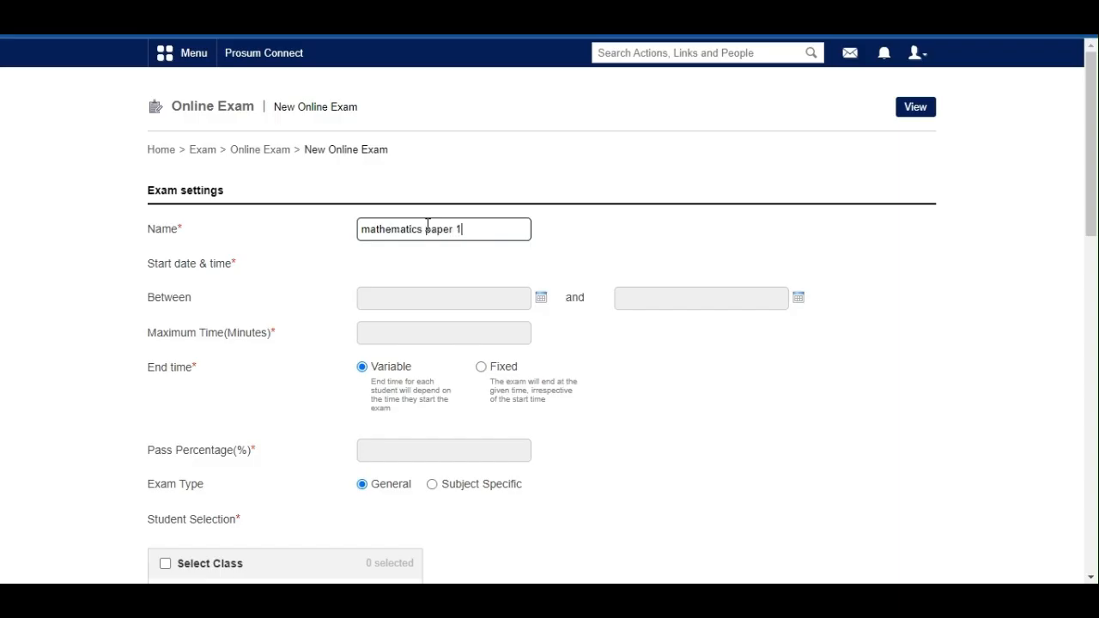
# Step: Set the exam's start window between 21 May 2024 12:00 AM and 31 May 2024 12:00 AM
pyautogui.scroll(-1, 429, 255)
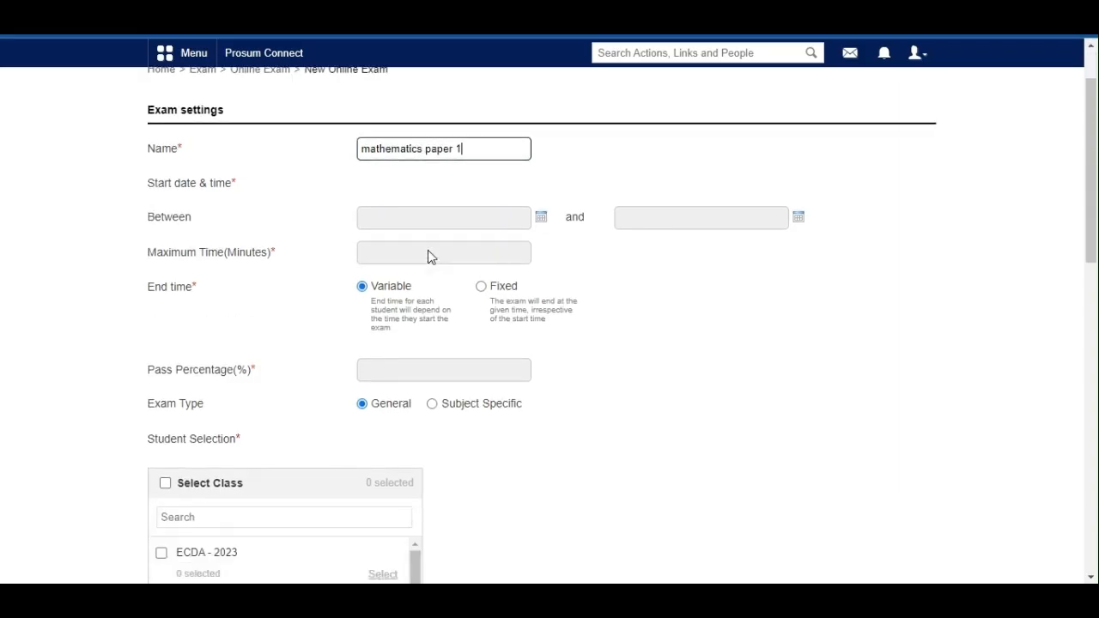
pyautogui.click(409, 221)
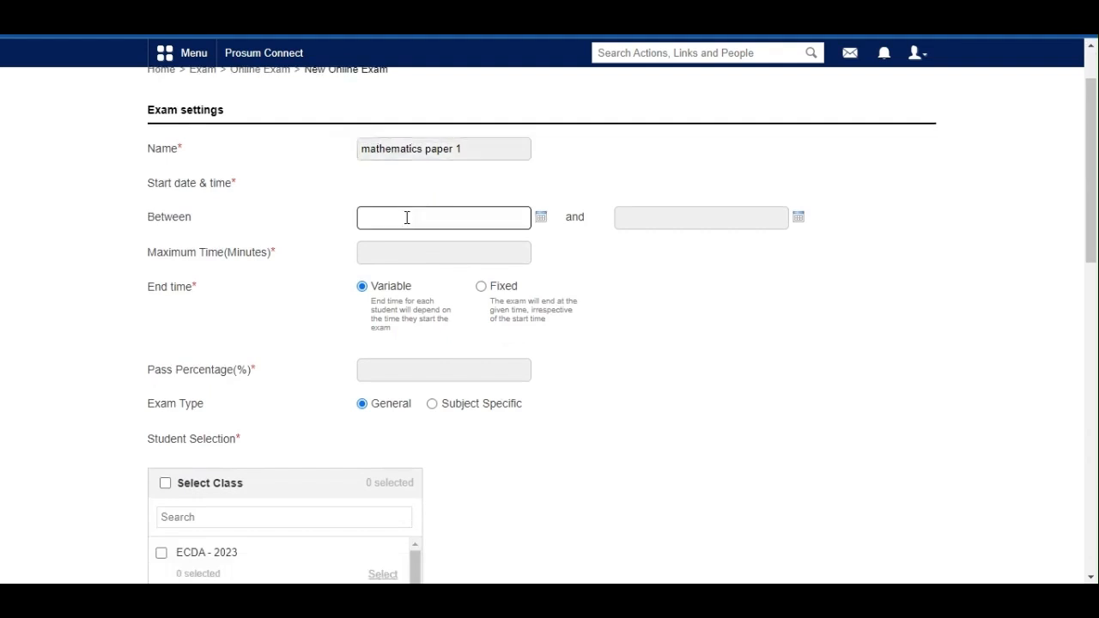
pyautogui.click(541, 217)
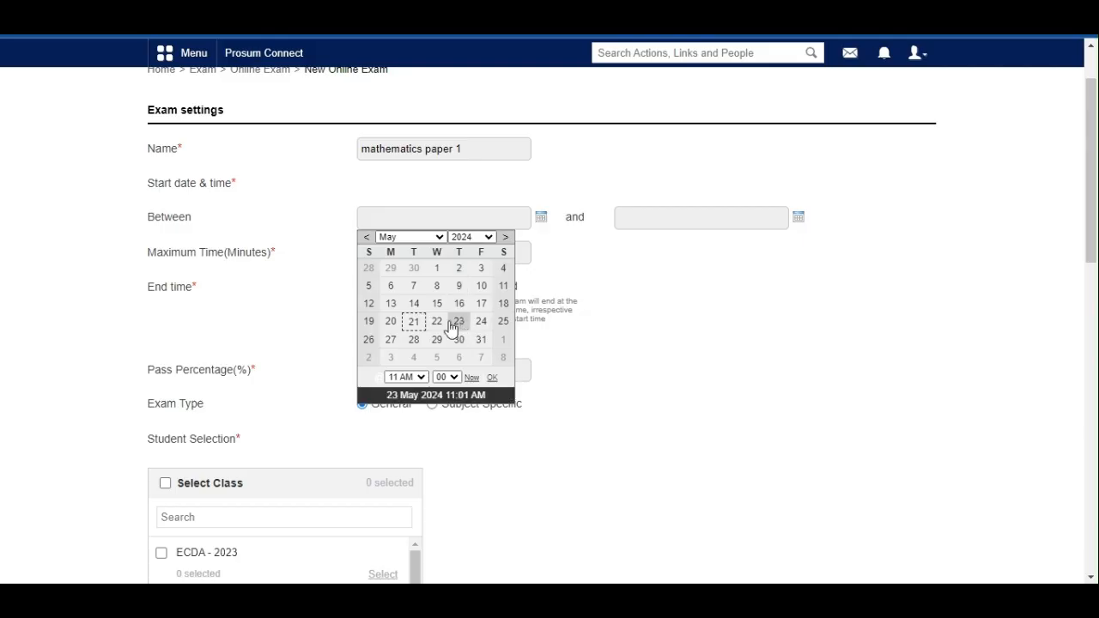
pyautogui.click(414, 324)
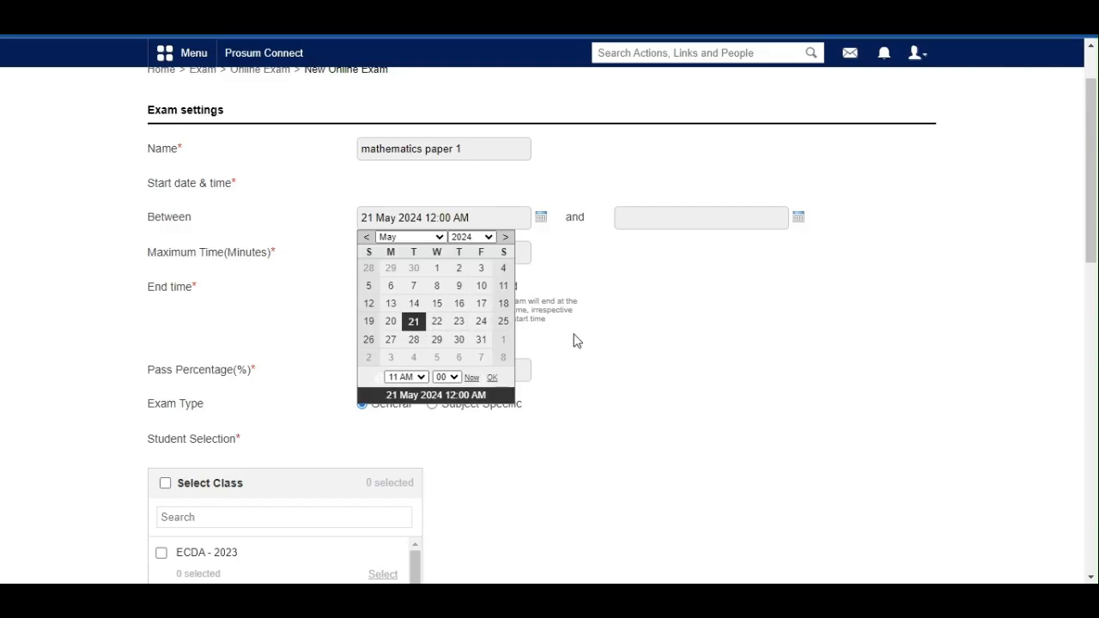
pyautogui.click(567, 290)
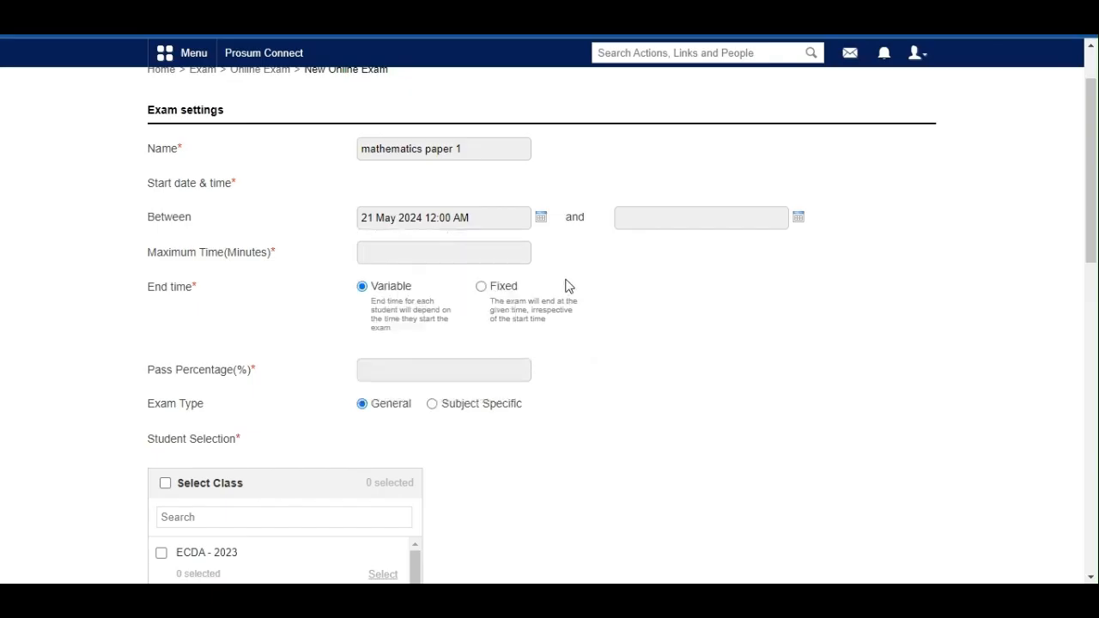
pyautogui.click(798, 219)
pyautogui.click(738, 341)
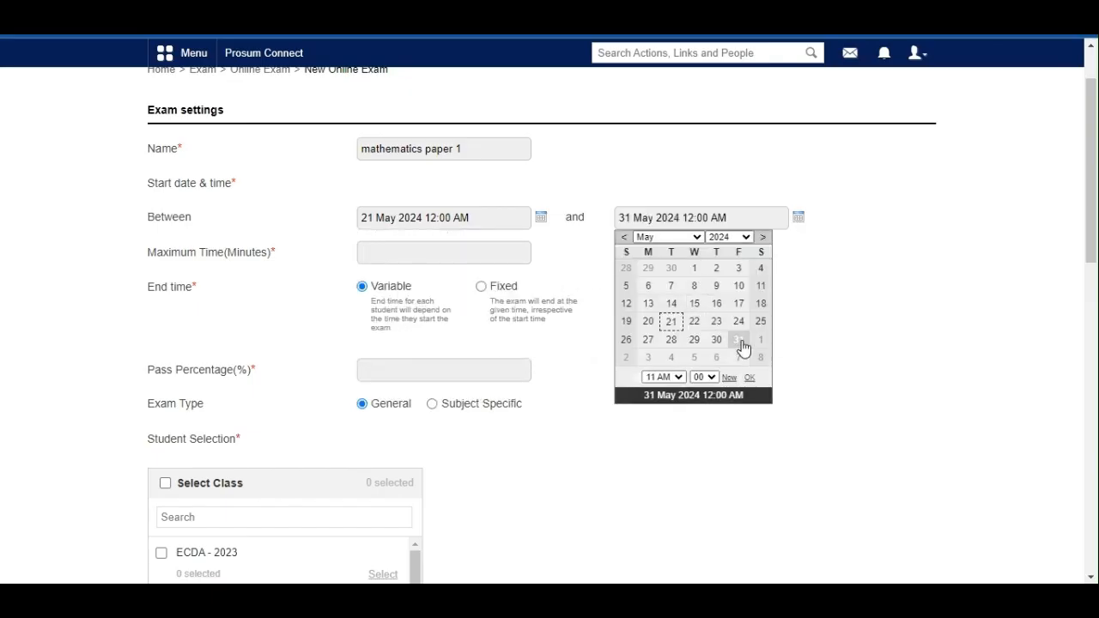
pyautogui.click(842, 323)
# Step: Set the exam's maximum time to 90 minutes
pyautogui.scroll(-2, 699, 369)
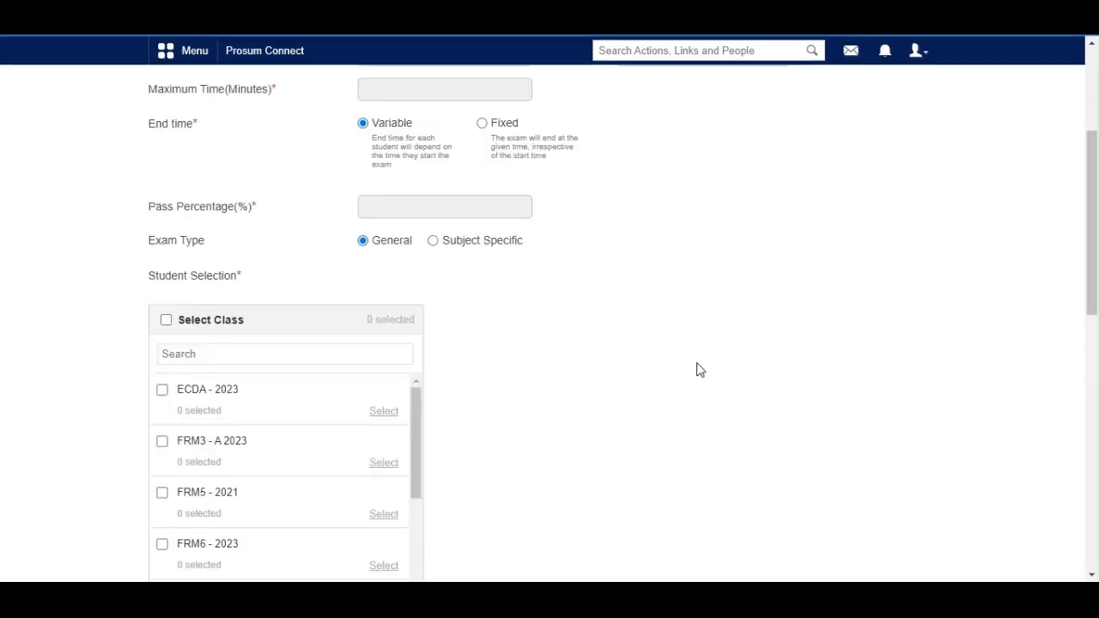
pyautogui.click(386, 88)
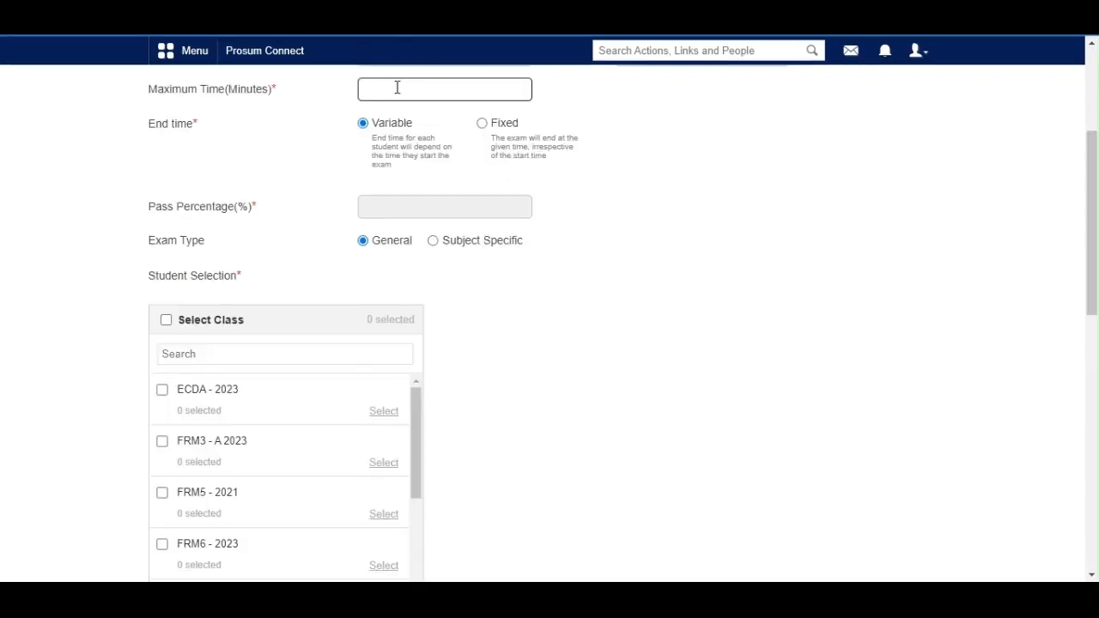
pyautogui.write('90 mins')
pyautogui.press('BackSpace')
pyautogui.press('BackSpace')
pyautogui.press('BackSpace')
pyautogui.press('BackSpace')
pyautogui.click(626, 182)
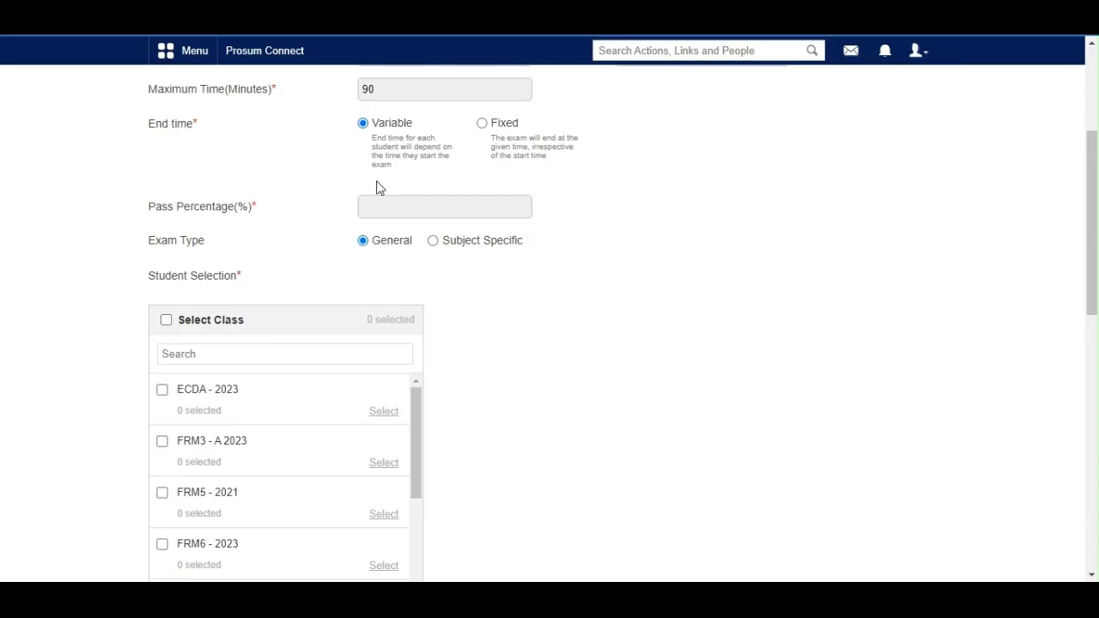
# Step: Set the exam's pass percentage to 50%
pyautogui.click(379, 209)
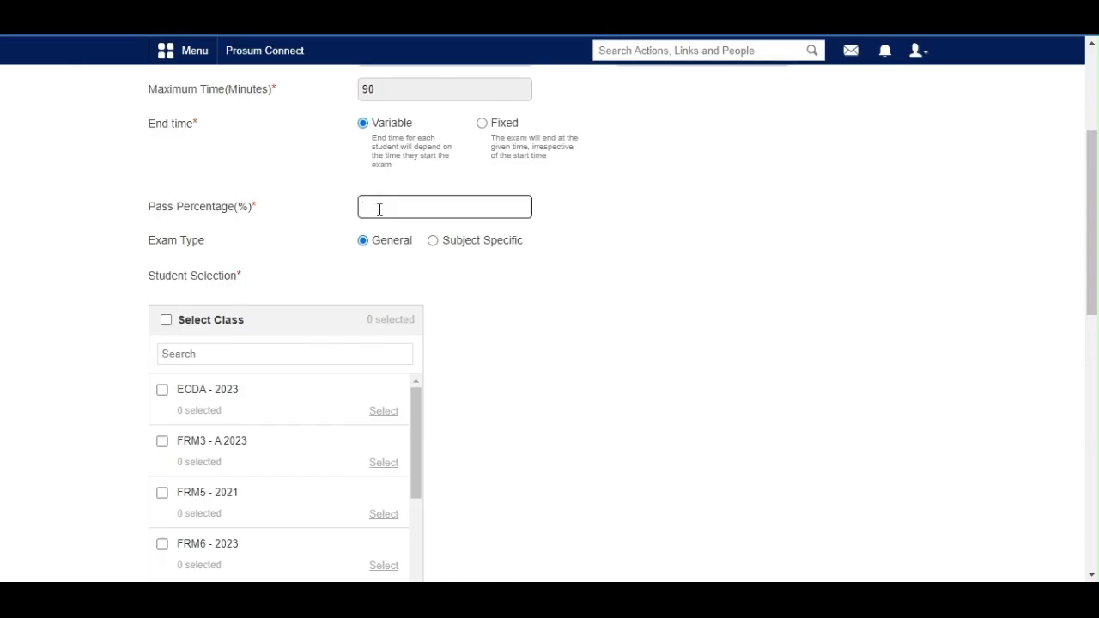
pyautogui.write('50%')
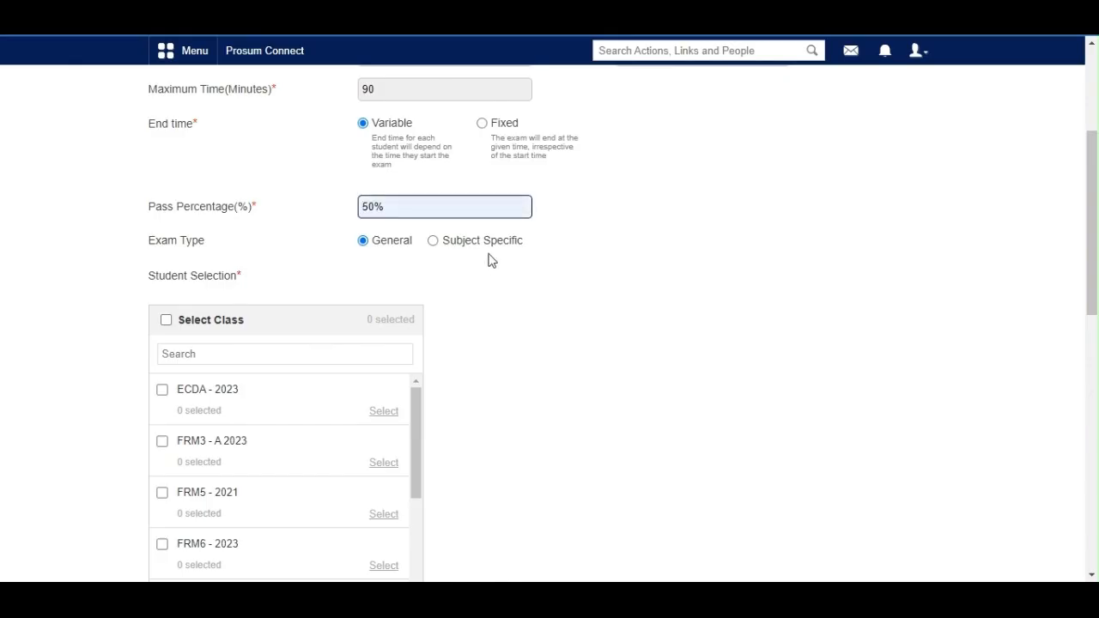
pyautogui.click(456, 317)
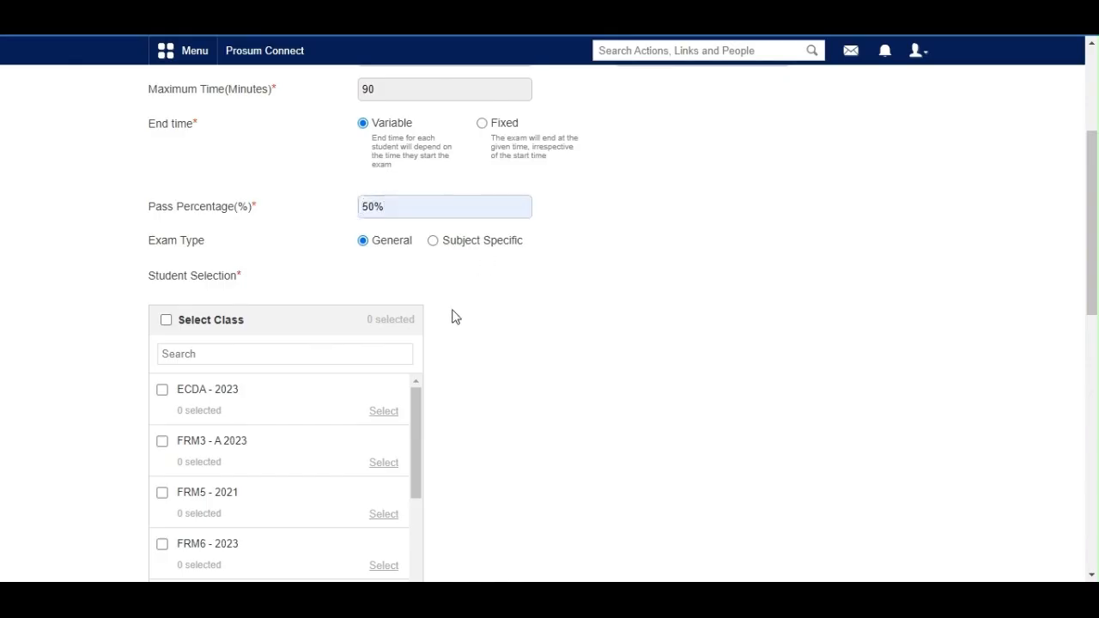
# Step: Select classes ECDA - 2023, FRM3 - A 2023 and FRM5 - 2021 for the exam, excluding the second listed ECDA - 2023 student
pyautogui.scroll(-2, 677, 359)
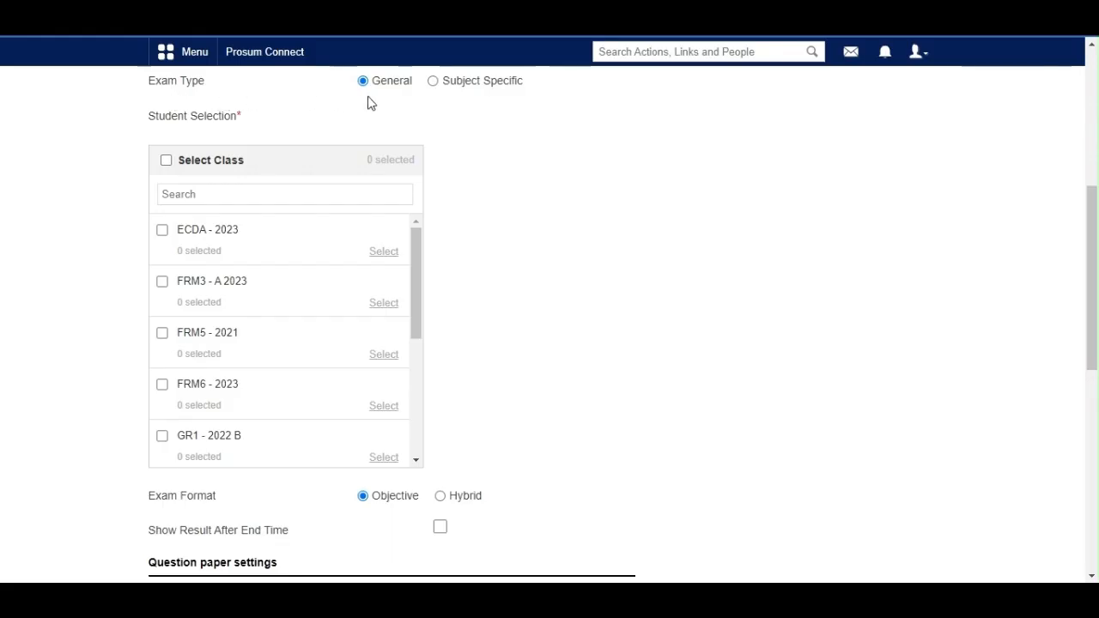
pyautogui.click(162, 230)
pyautogui.click(162, 284)
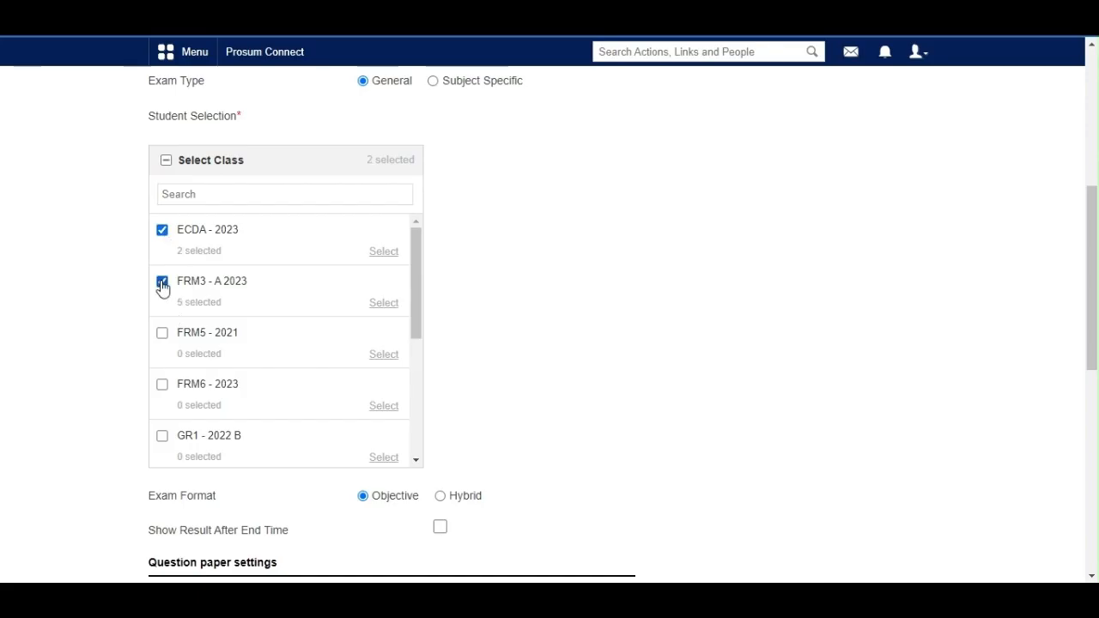
pyautogui.click(163, 339)
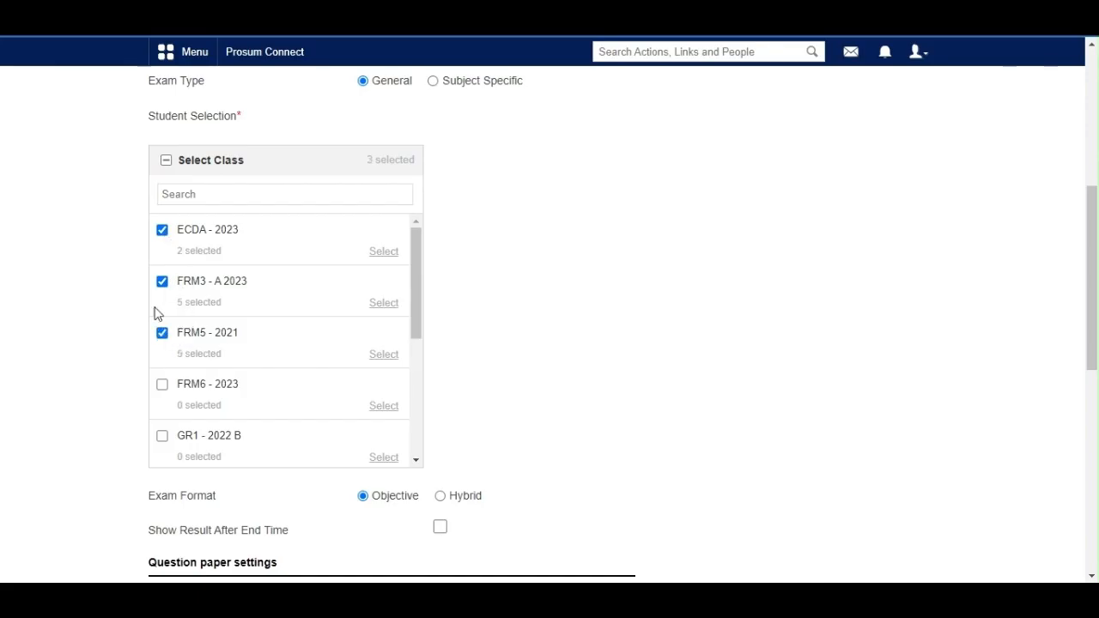
pyautogui.click(380, 256)
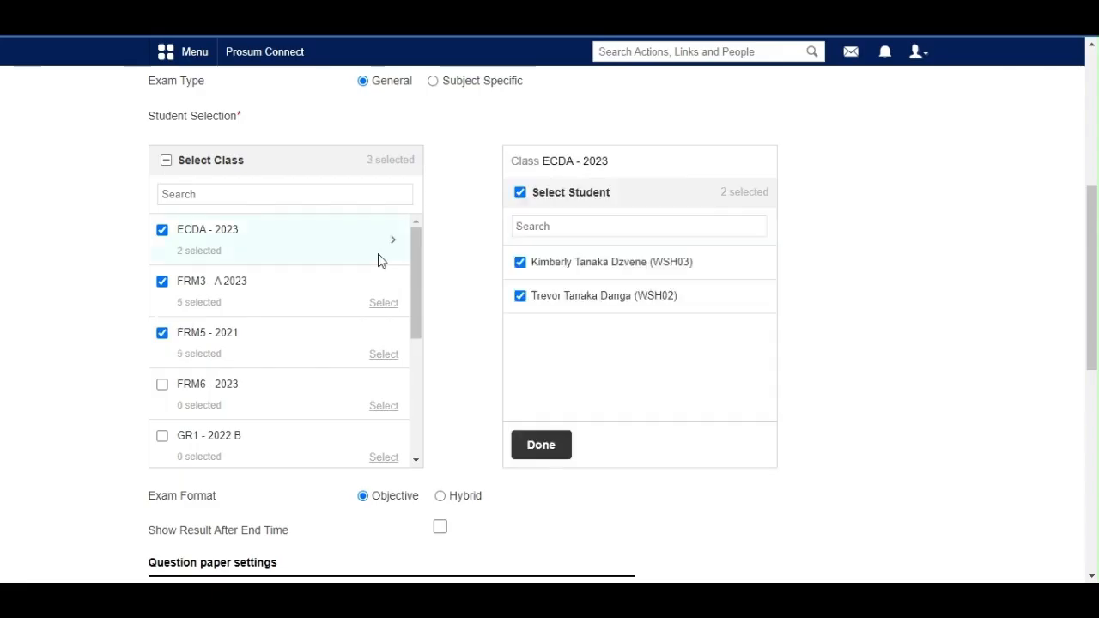
pyautogui.click(520, 297)
pyautogui.click(541, 445)
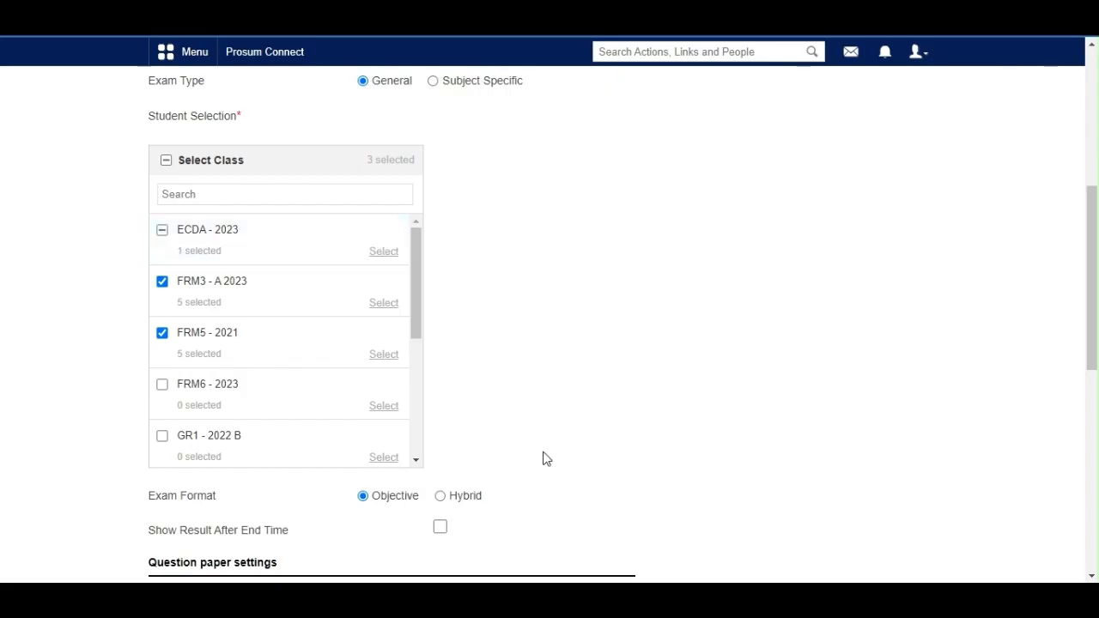
# Step: Make the exam Subject Specific for class GR4 - B 2023 and choose a subject for it
pyautogui.scroll(1, 425, 155)
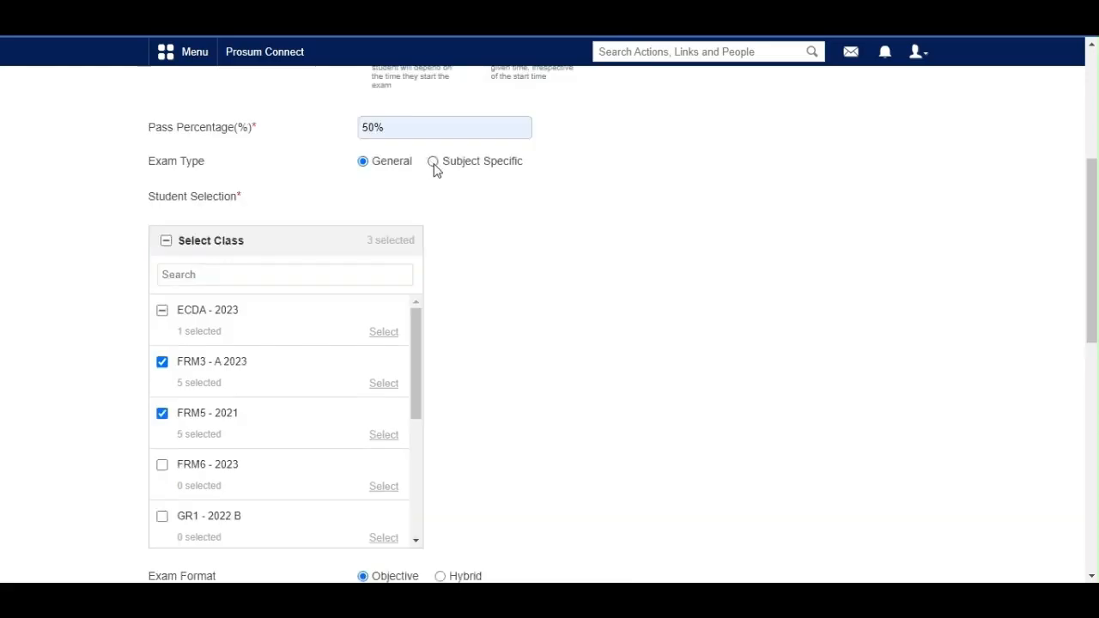
pyautogui.click(434, 165)
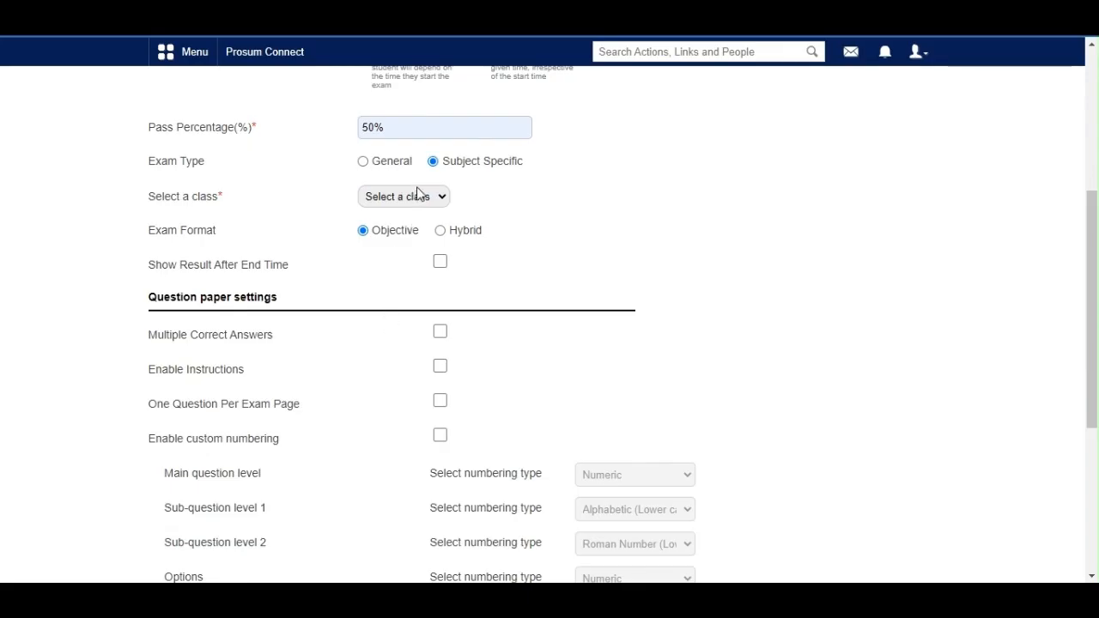
pyautogui.click(387, 319)
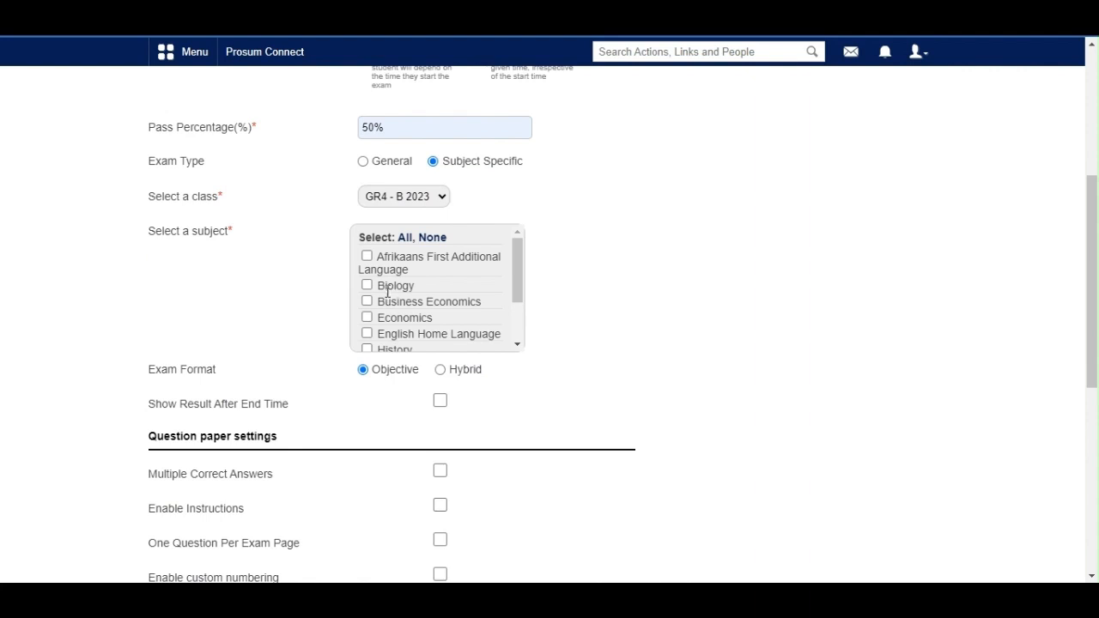
pyautogui.scroll(-2, 386, 292)
pyautogui.click(366, 312)
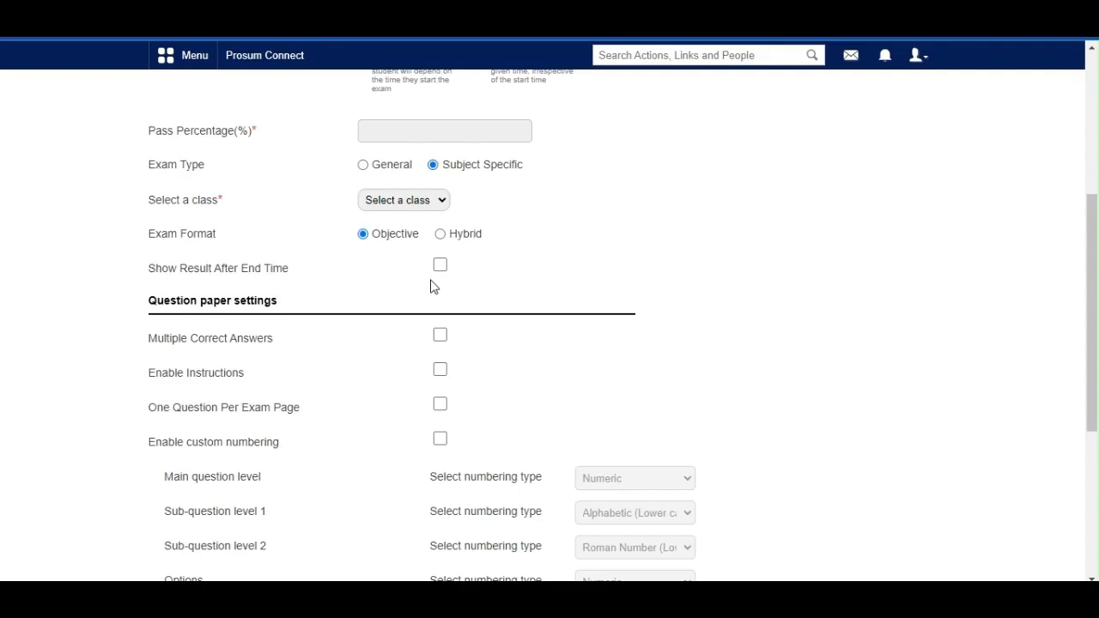
# Step: Set the exam format to Hybrid, with results shown after the end time and remarks enabled
pyautogui.click(440, 234)
pyautogui.click(440, 265)
pyautogui.click(438, 298)
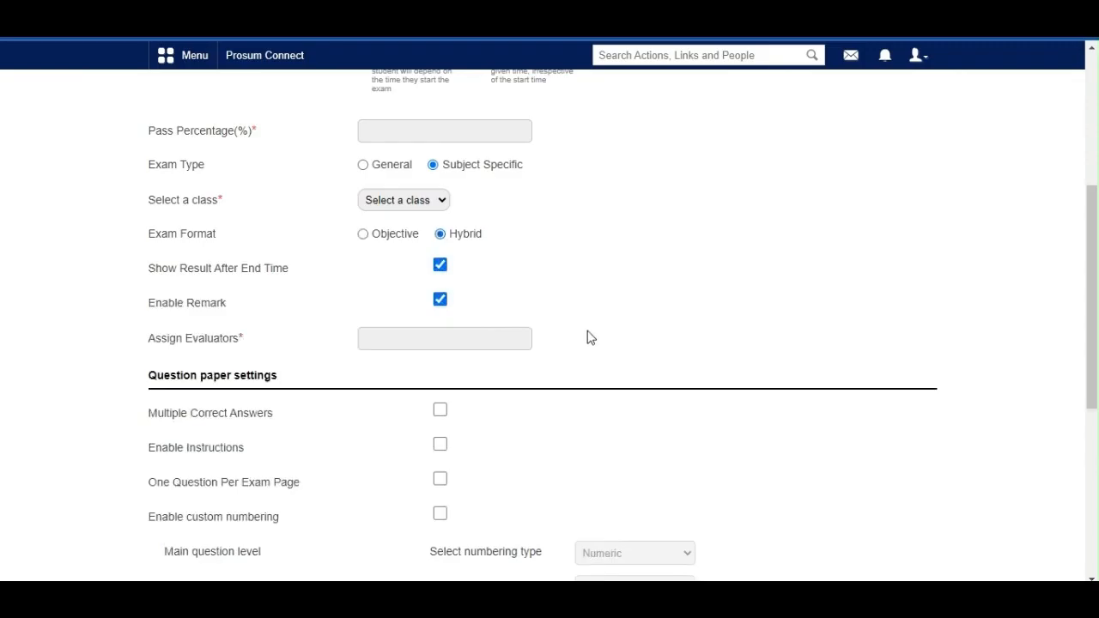
# Step: Enter "any qualified teacher" as the exam's assigned evaluator
pyautogui.click(426, 341)
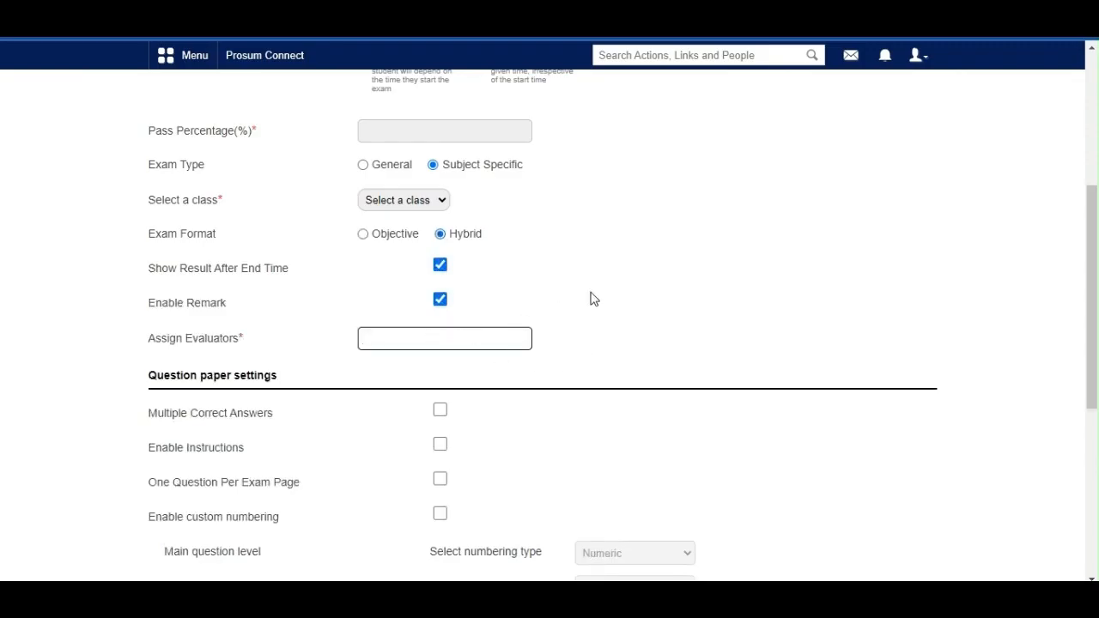
pyautogui.write('any qualified teacher')
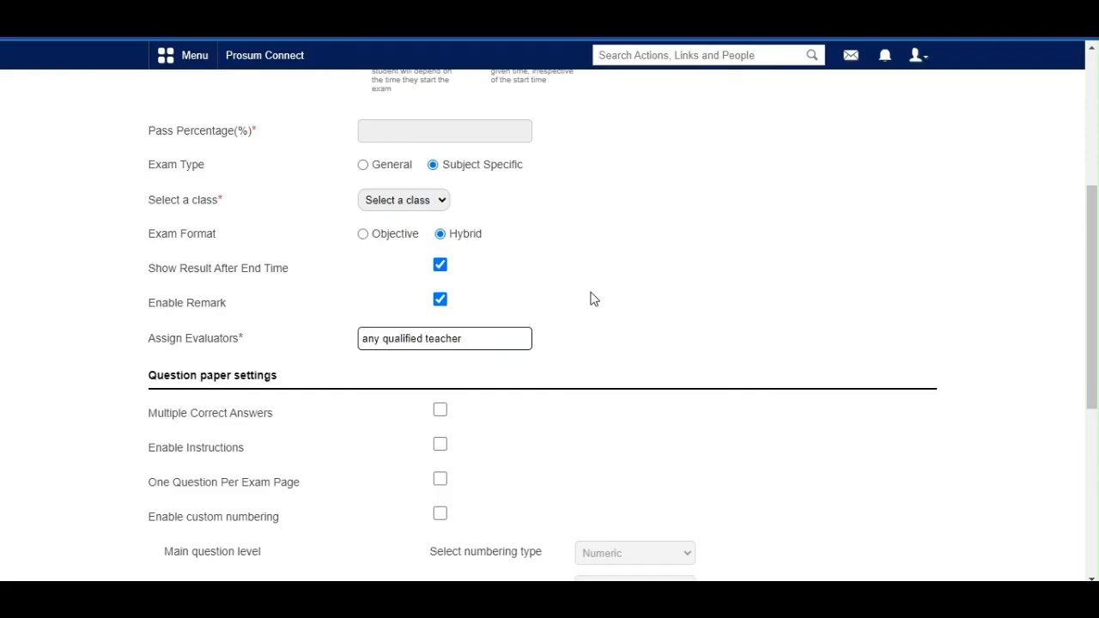
pyautogui.click(591, 293)
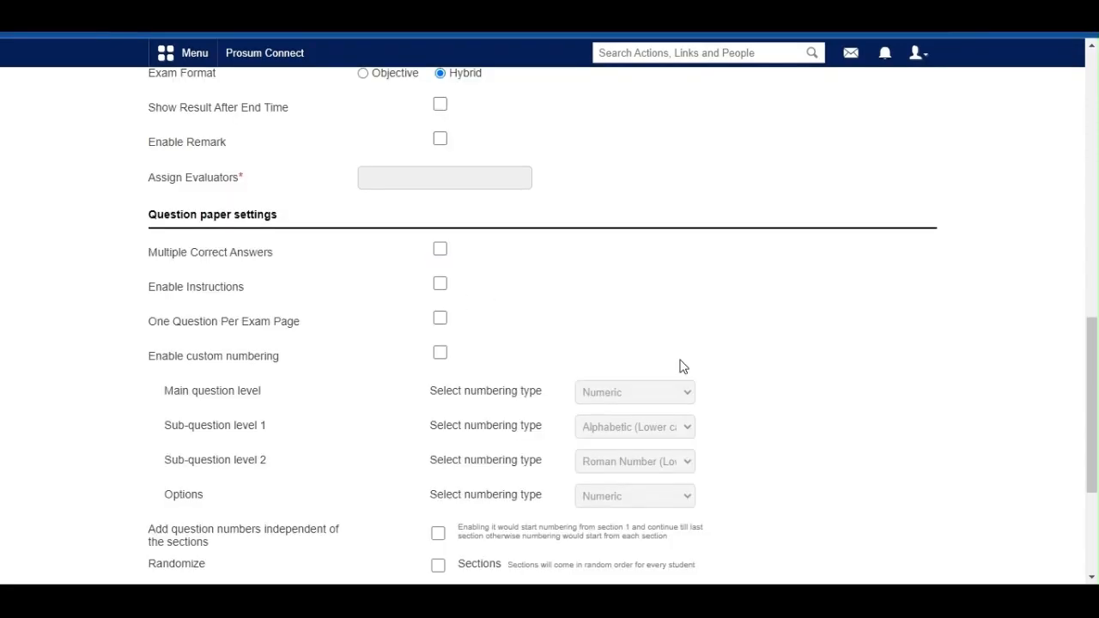
# Step: Enable multiple correct answers, instructions and one question per exam page in the question paper settings
pyautogui.scroll(-2, 481, 262)
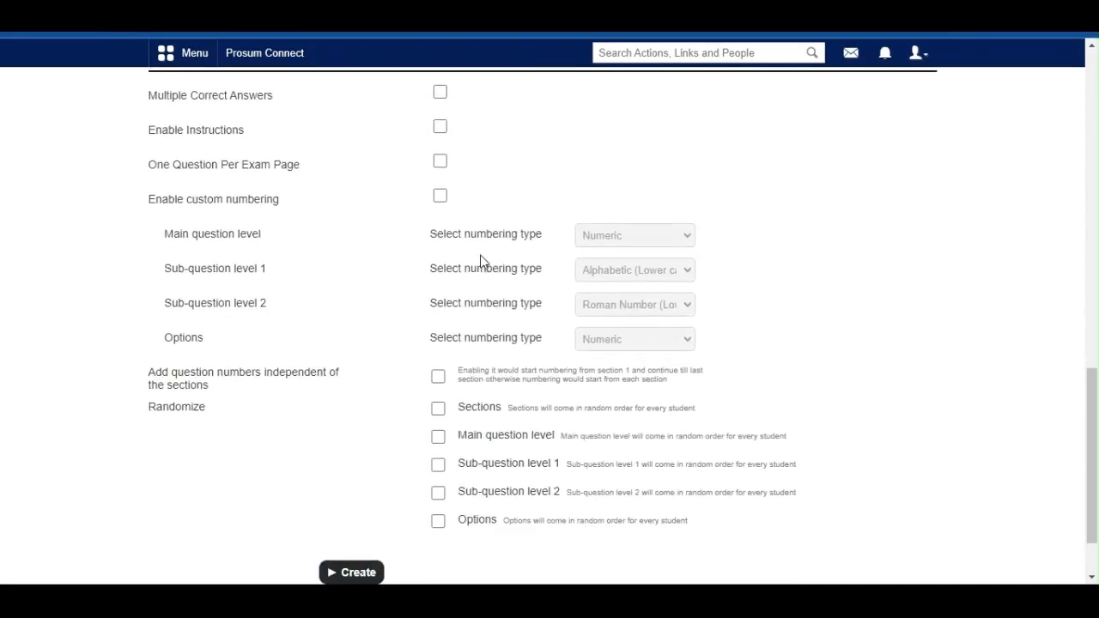
pyautogui.scroll(1, 481, 260)
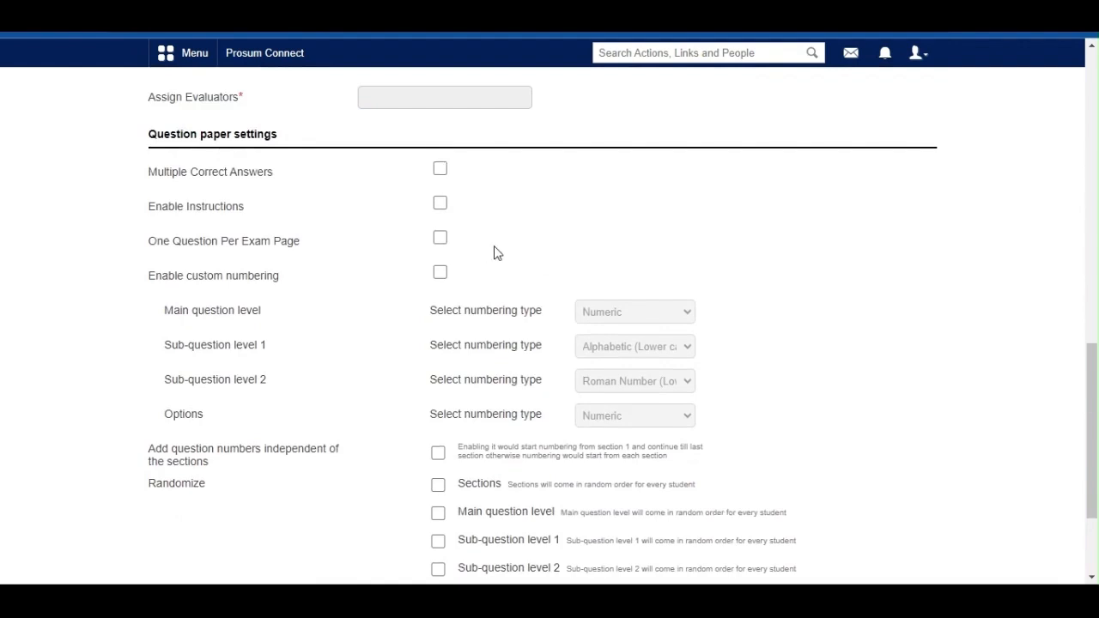
pyautogui.click(439, 170)
pyautogui.click(441, 208)
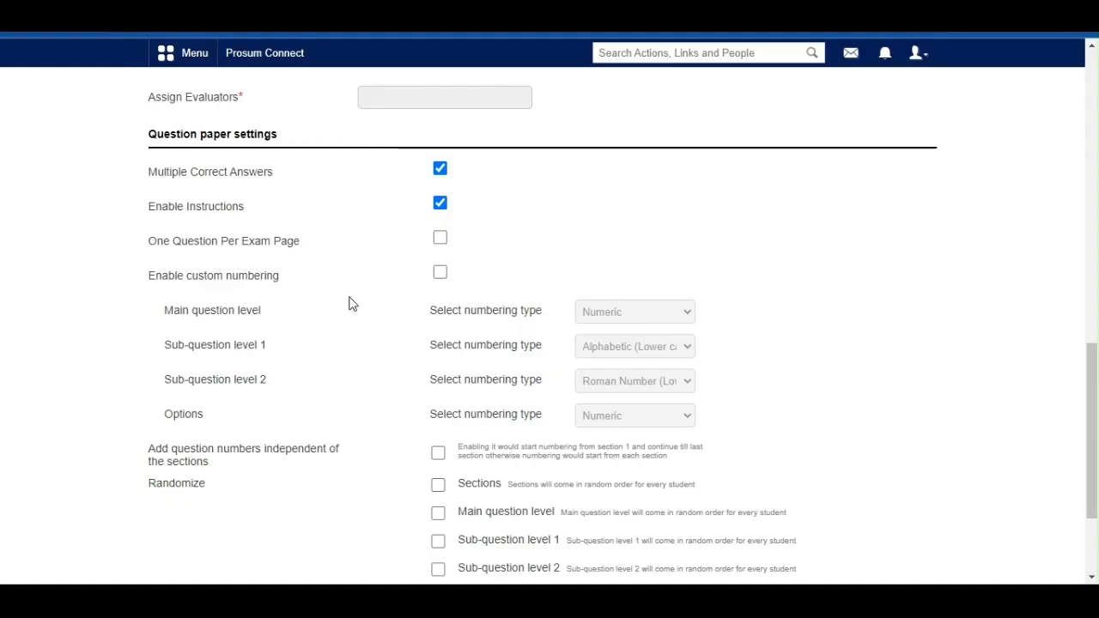
pyautogui.click(440, 239)
# Step: Enable custom numbering for the question paper and question numbers independent of the sections
pyautogui.scroll(-1, 518, 240)
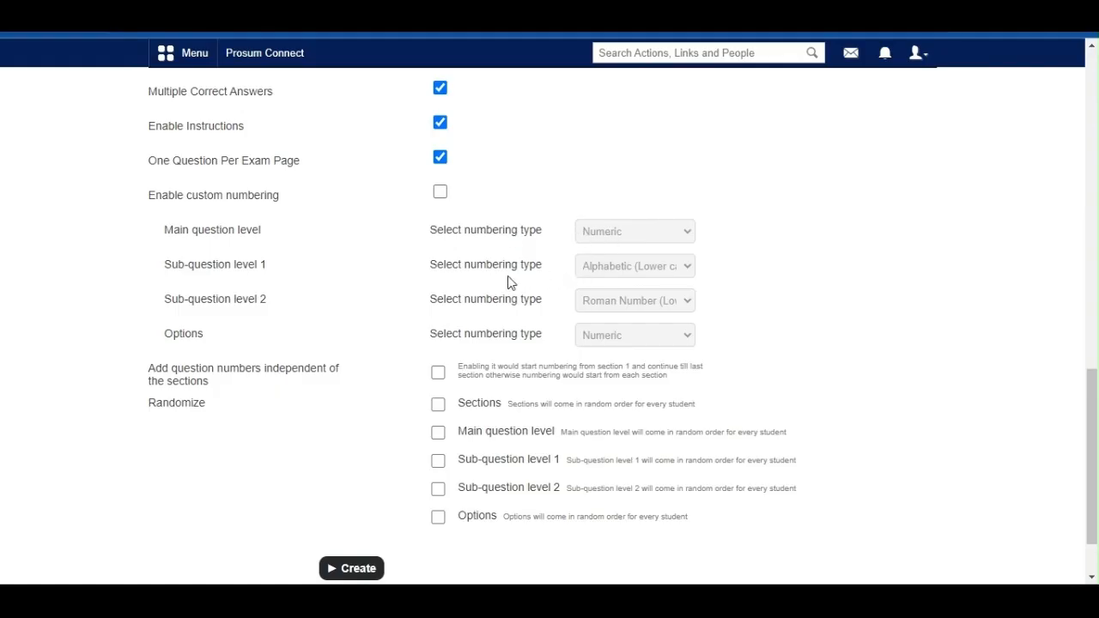
pyautogui.click(441, 194)
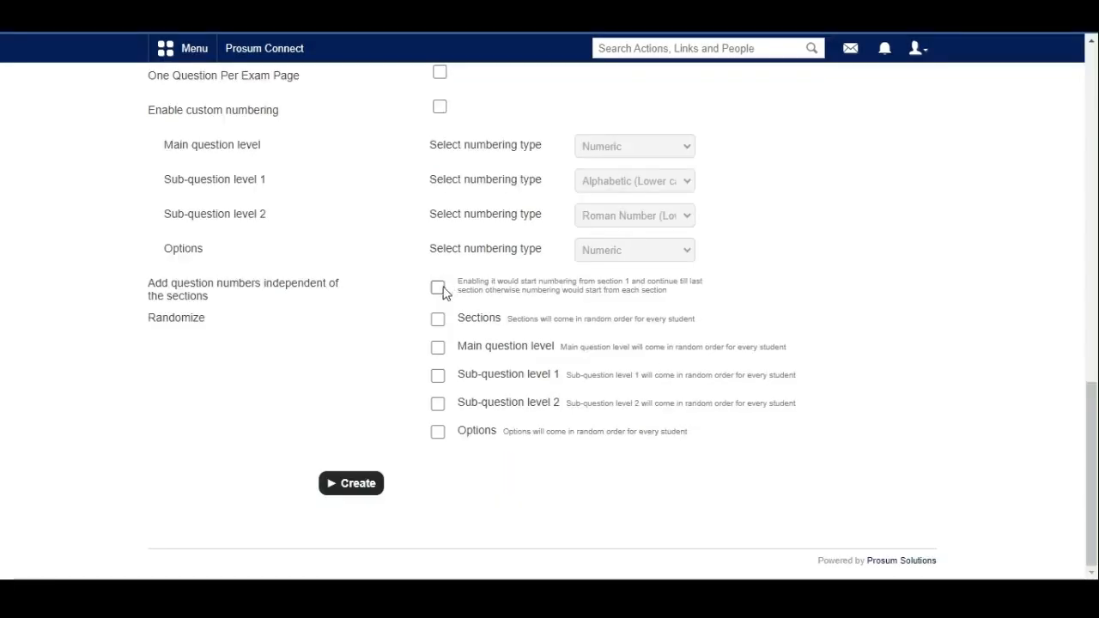
pyautogui.click(440, 288)
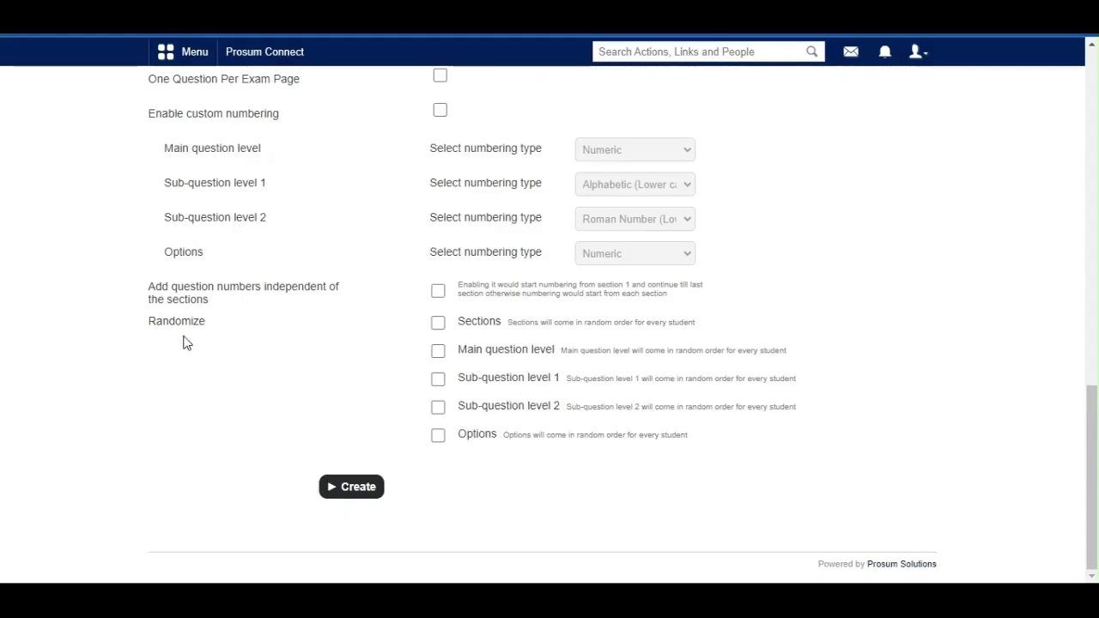
# Step: Randomize the order of the sections, main questions, sub-question levels 1 and 2, and answer options
pyautogui.click(439, 326)
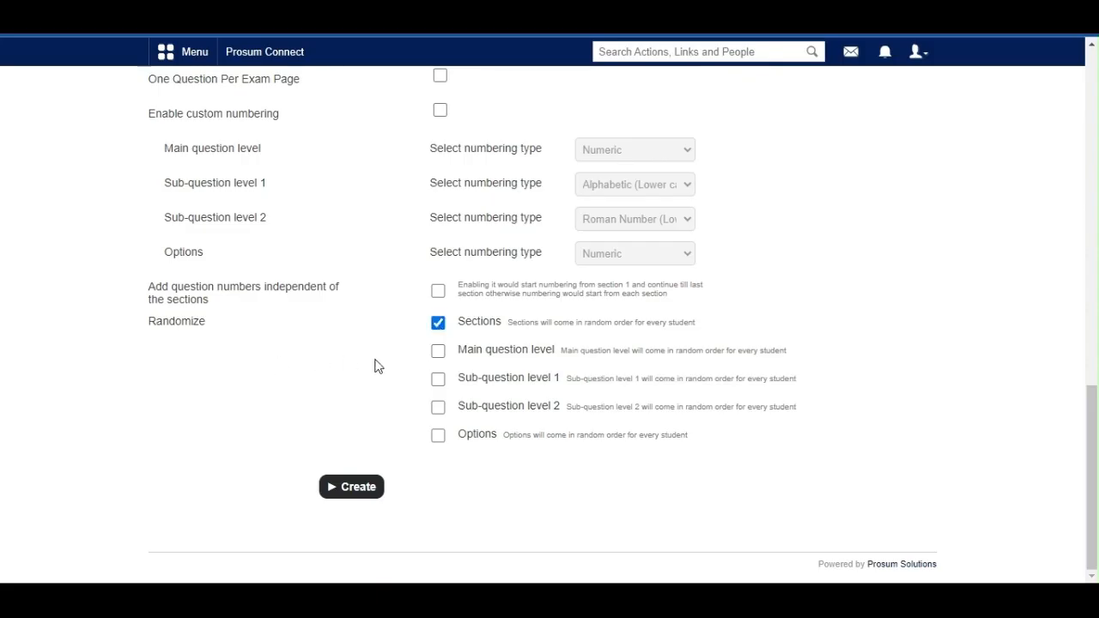
pyautogui.click(438, 354)
pyautogui.click(438, 381)
pyautogui.click(438, 409)
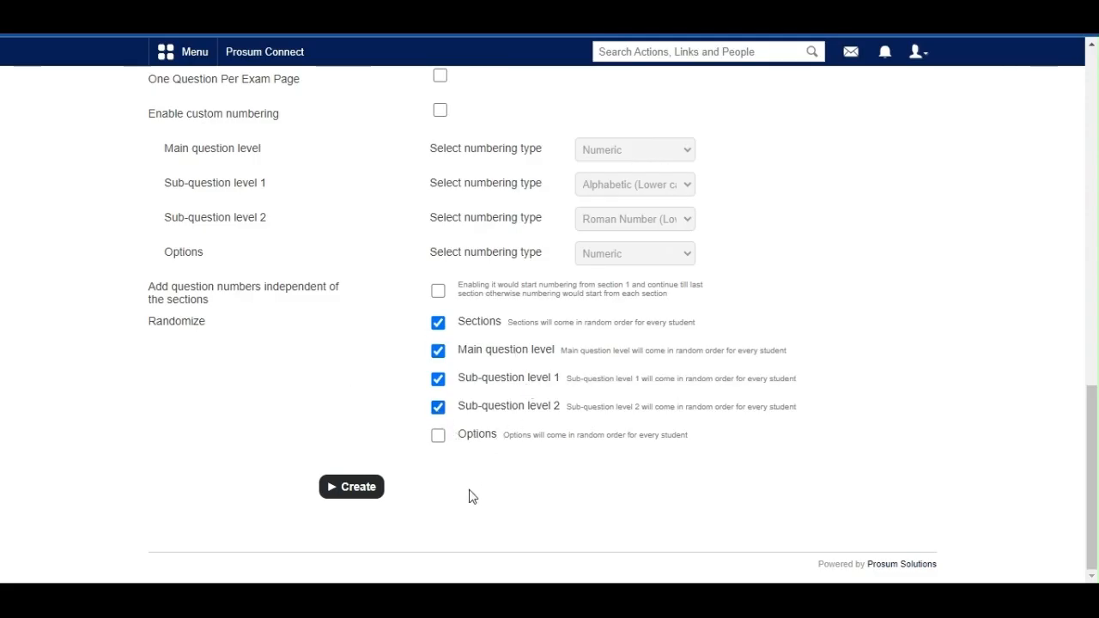
pyautogui.click(439, 438)
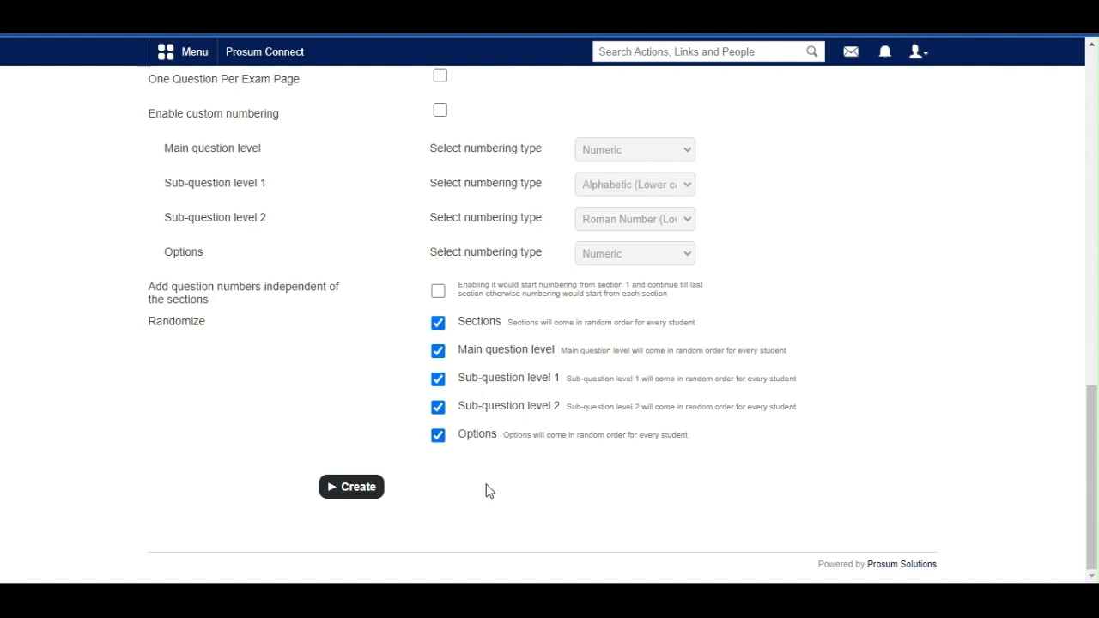